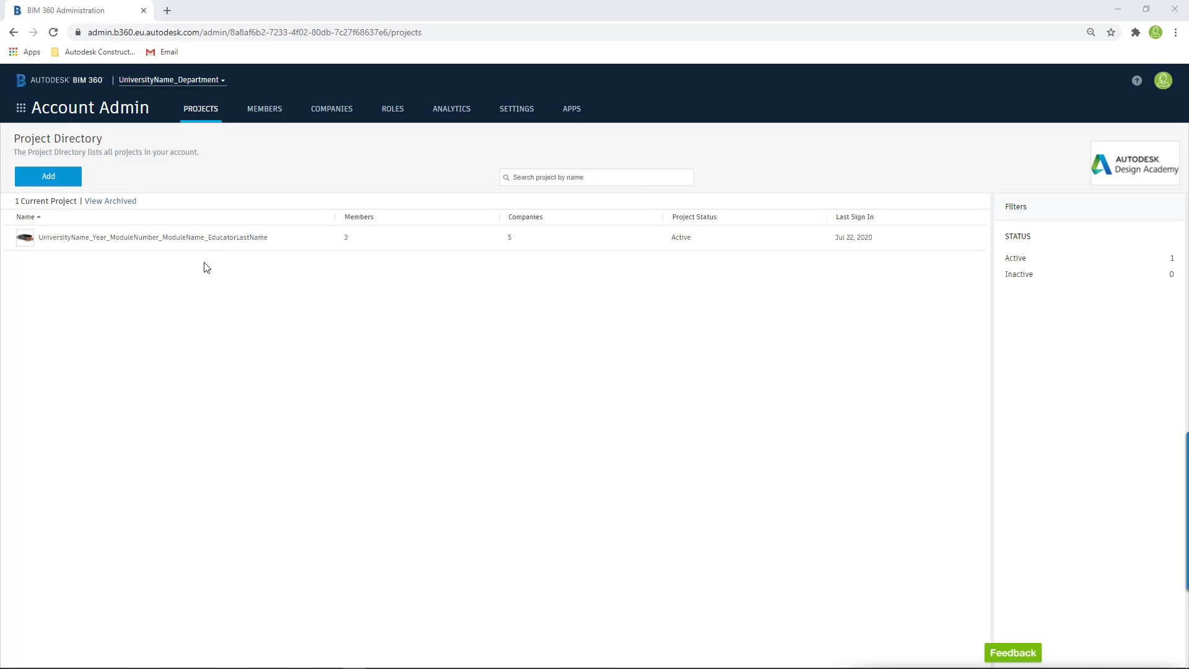
- Open the university project and switch to its Document Management module
{"action": "left_click", "coordinate": [195, 238]}
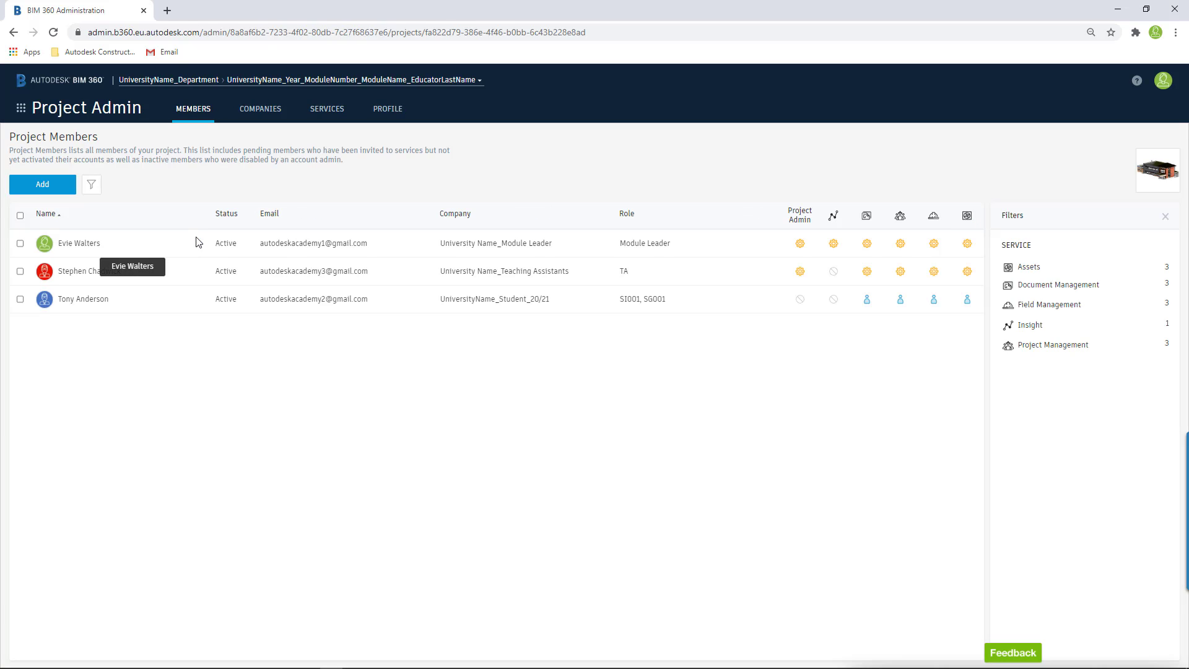
{"action": "left_click", "coordinate": [20, 109]}
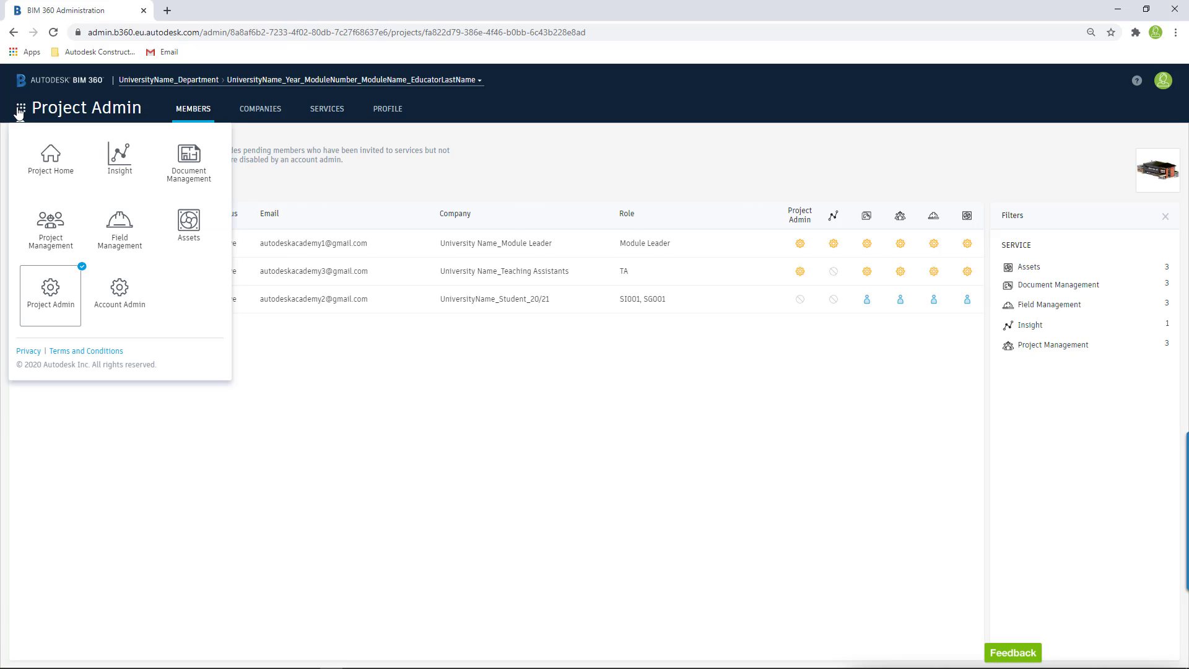
{"action": "left_click", "coordinate": [188, 161]}
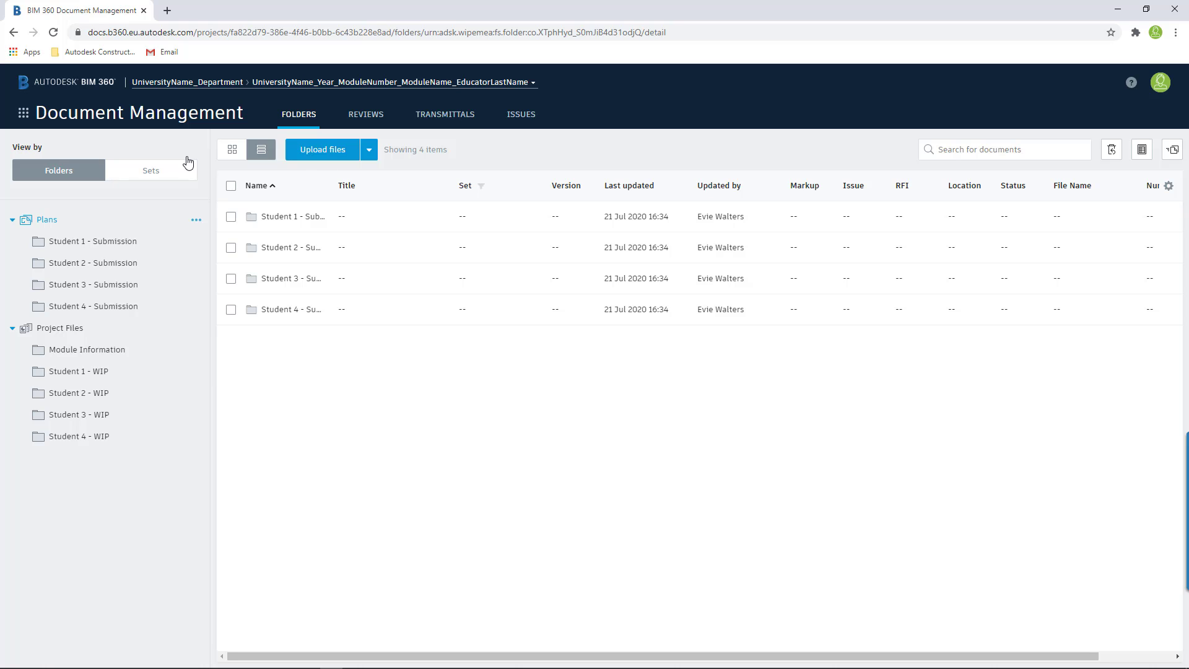
- Grant role SI001 View+Download+Upload+Edit permission on the Student 1 - Submission folder under Plans
{"action": "left_click", "coordinate": [156, 242]}
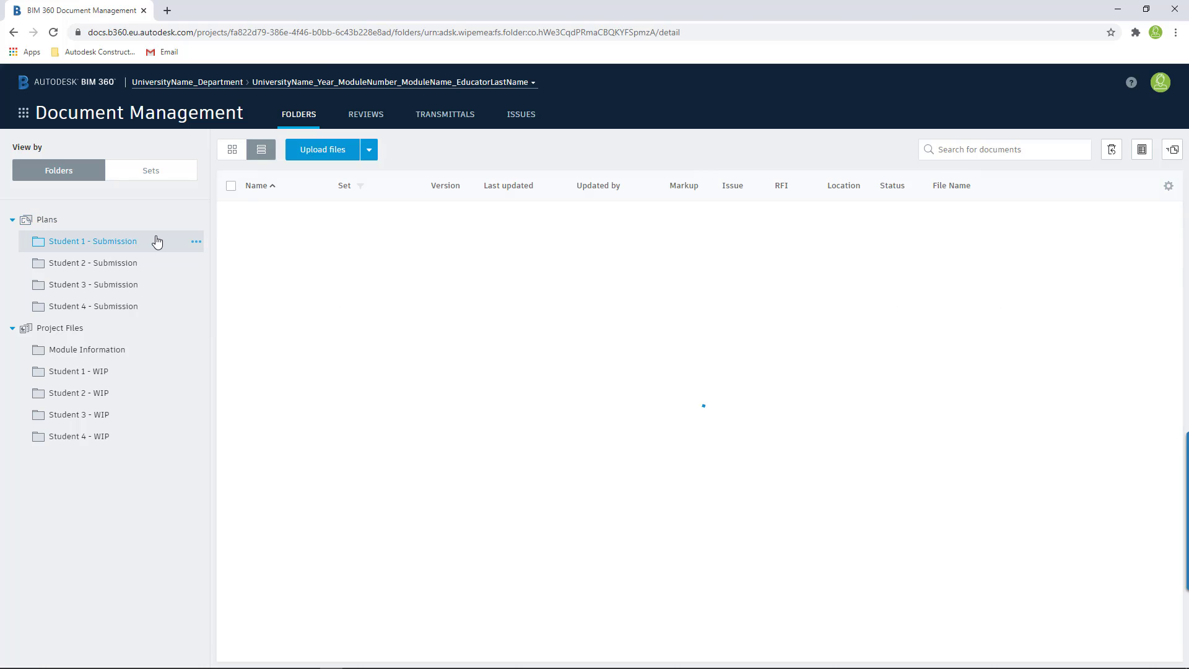
{"action": "left_click", "coordinate": [196, 243]}
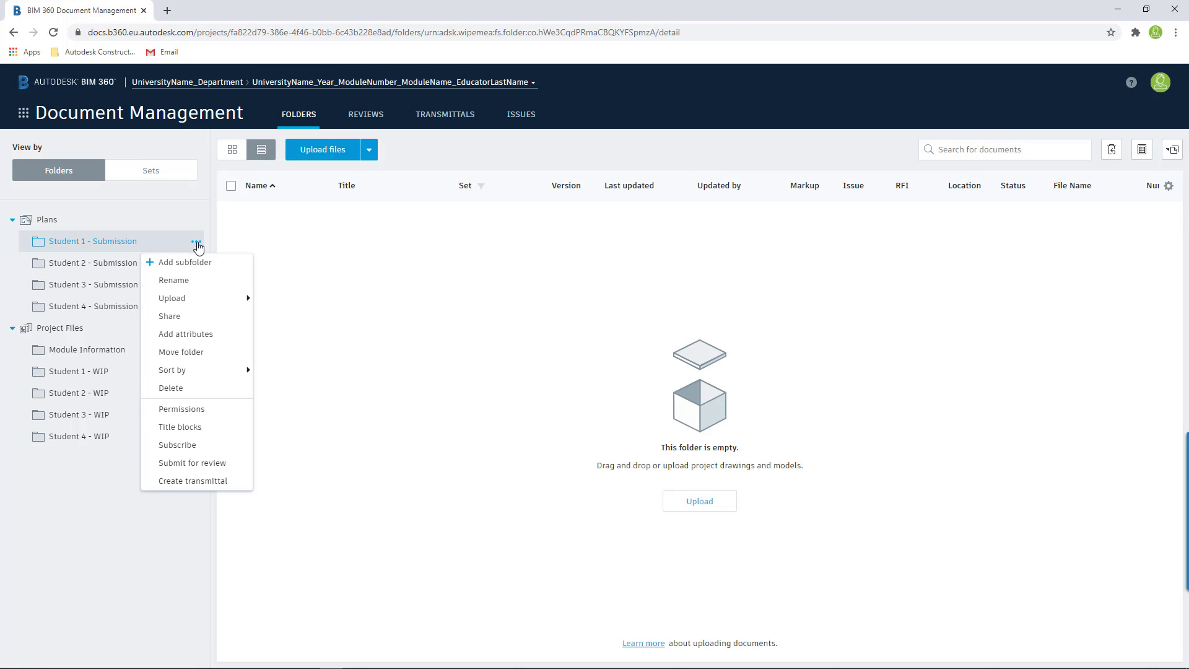
{"action": "left_click", "coordinate": [196, 411]}
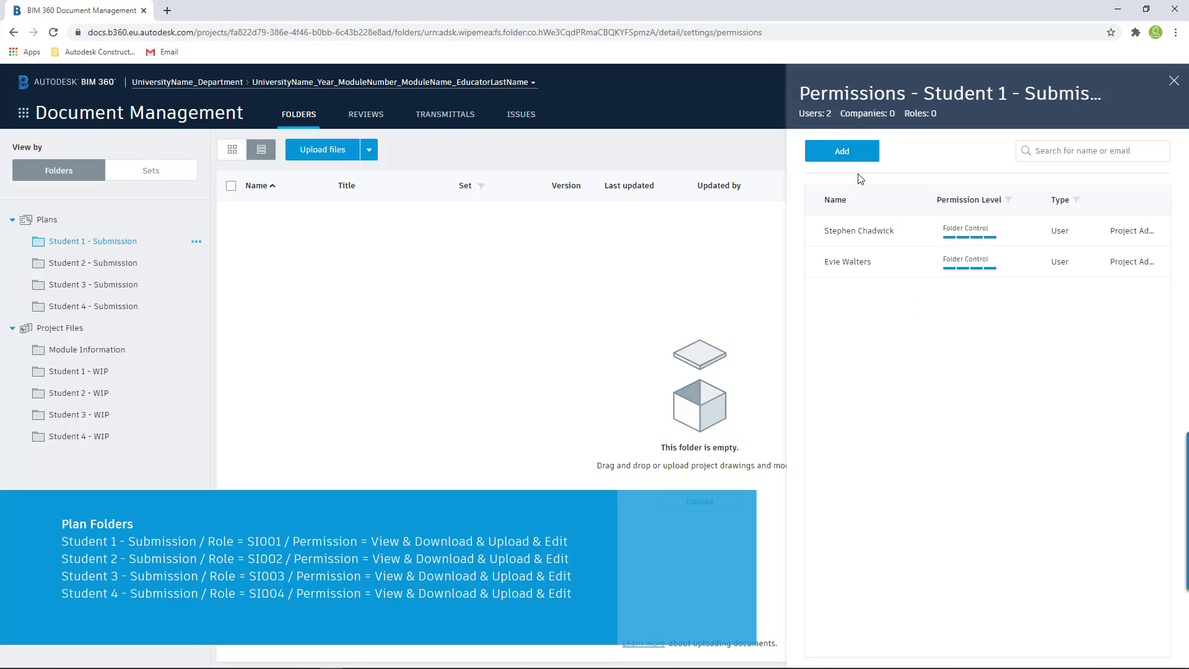
{"action": "left_click", "coordinate": [848, 154]}
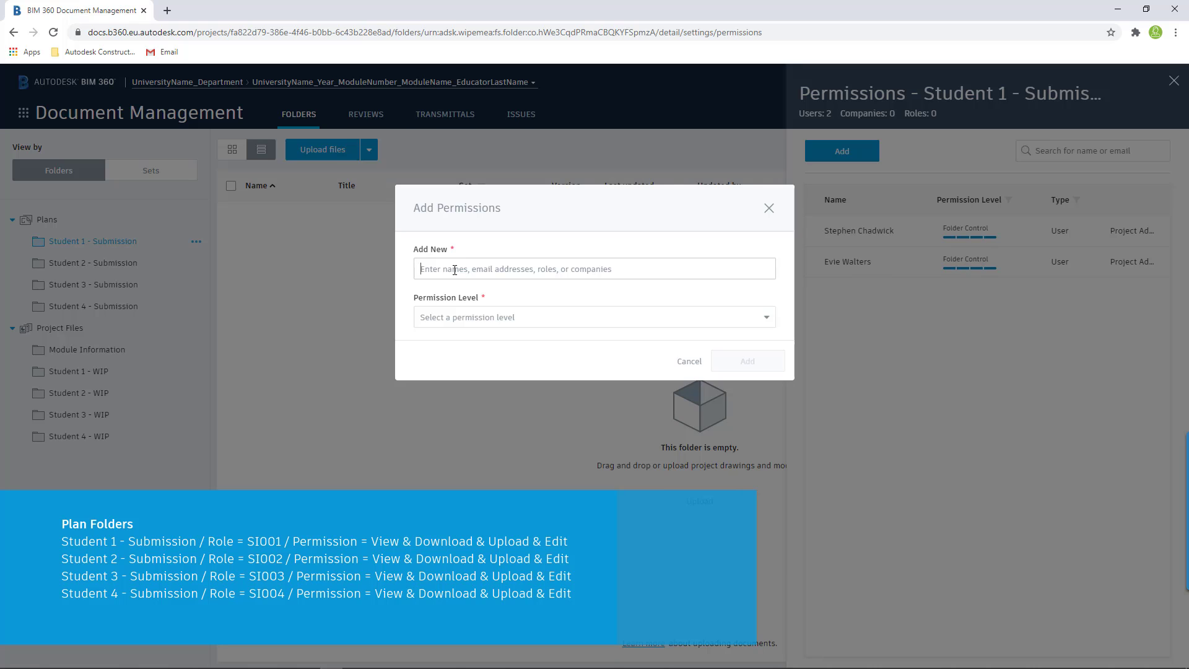
{"action": "type", "text": "si"}
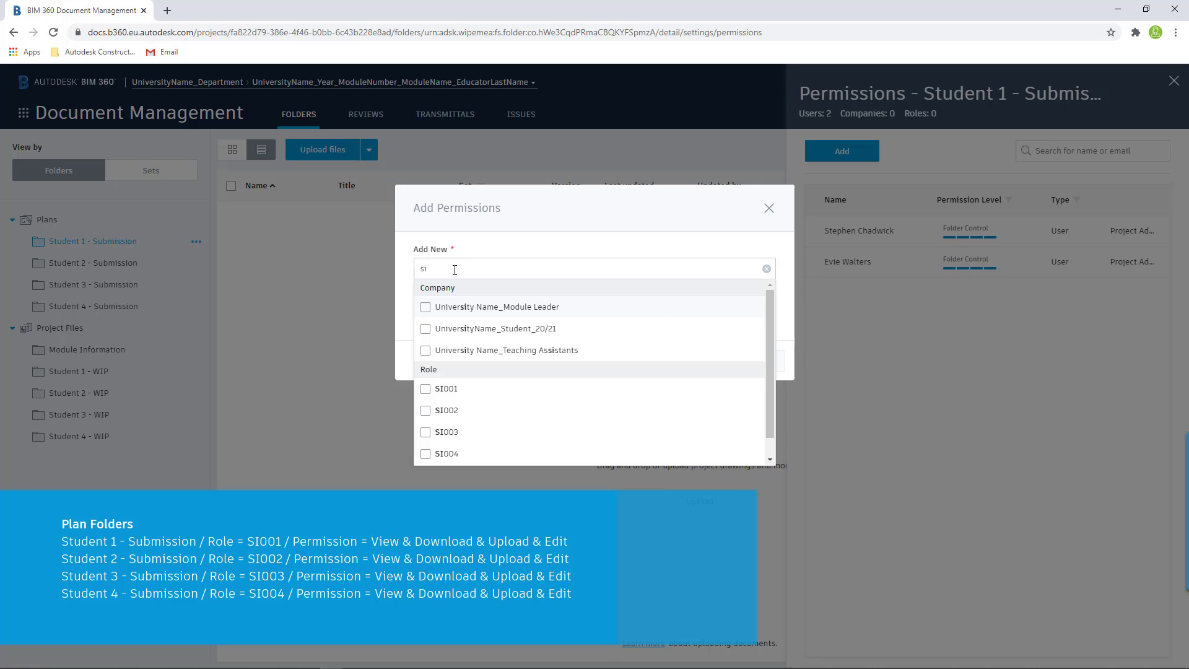
{"action": "left_click", "coordinate": [426, 390]}
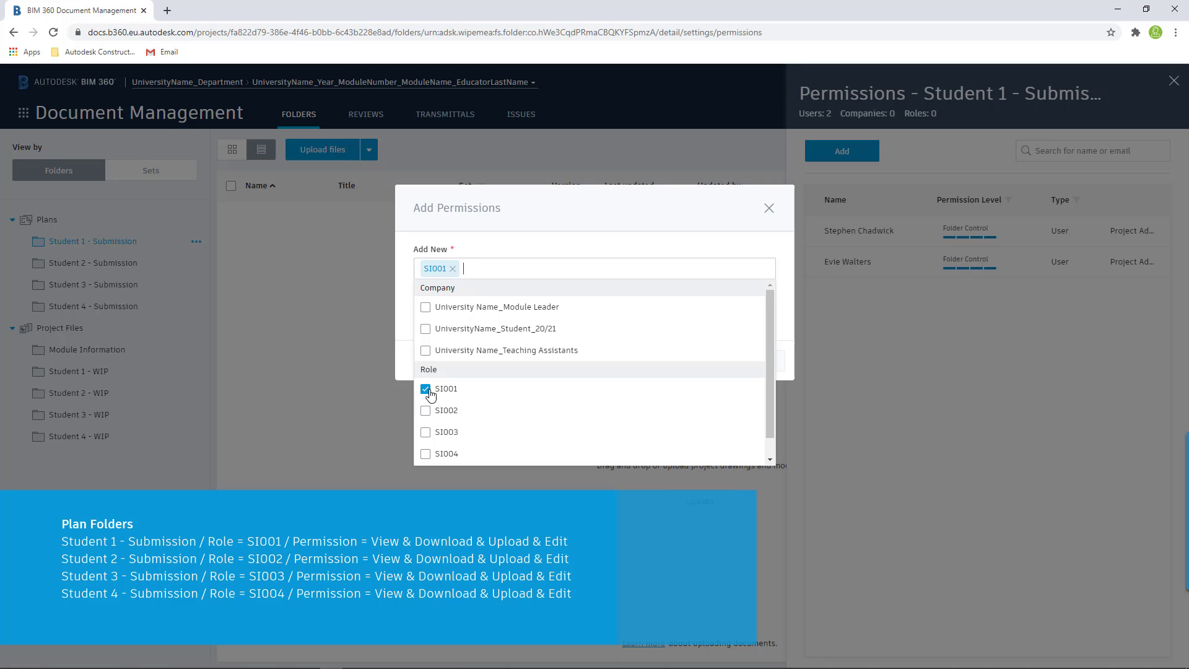
{"action": "left_click", "coordinate": [496, 240]}
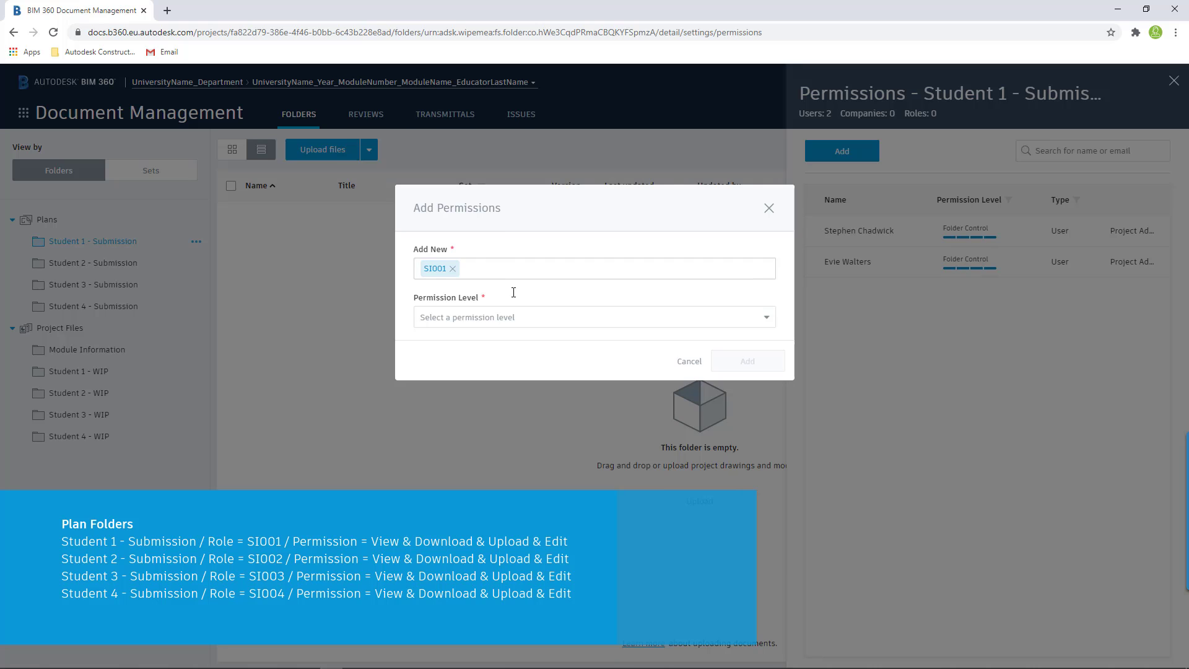
{"action": "left_click", "coordinate": [536, 318]}
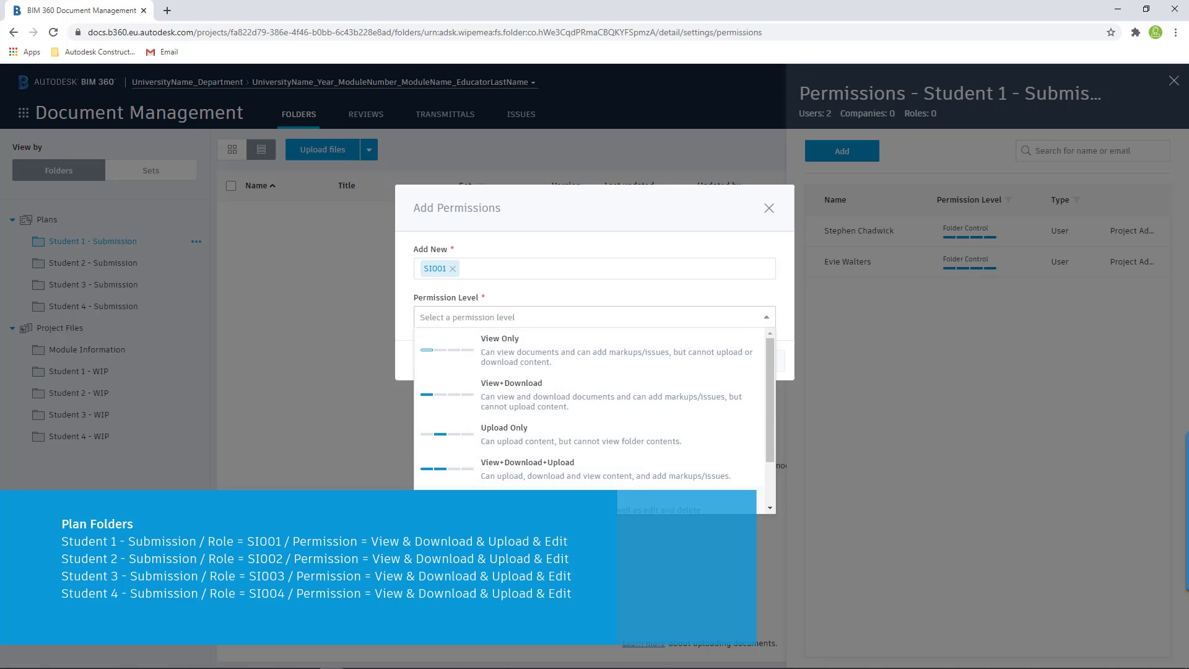
{"action": "left_click", "coordinate": [527, 501]}
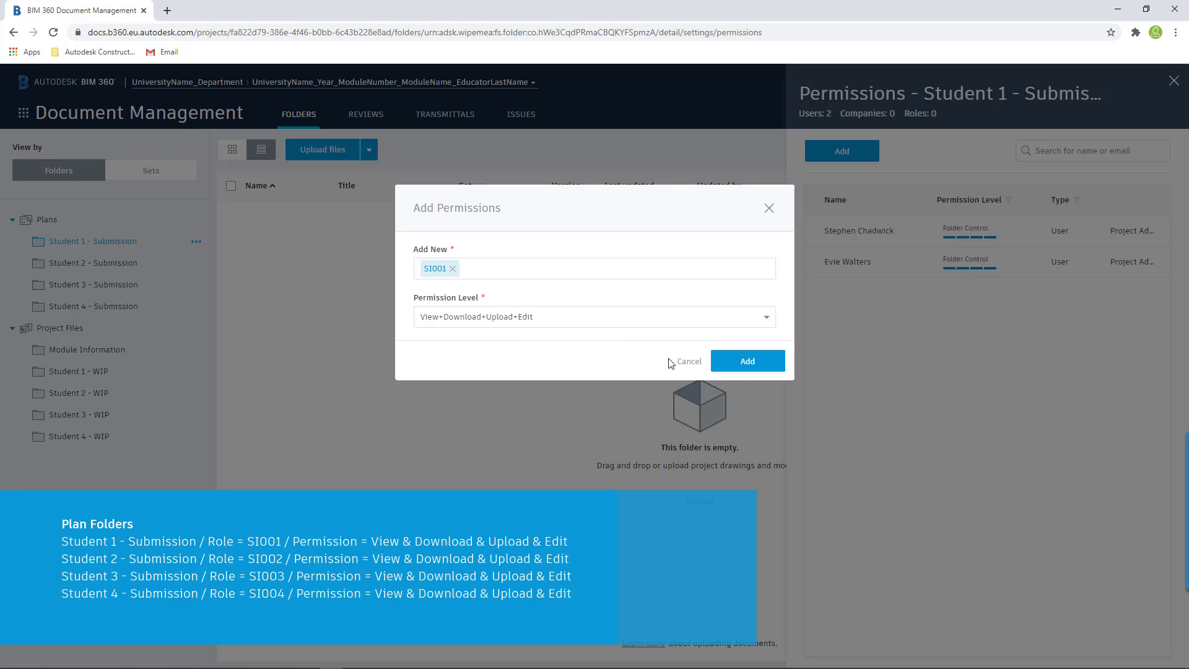
{"action": "left_click", "coordinate": [747, 364]}
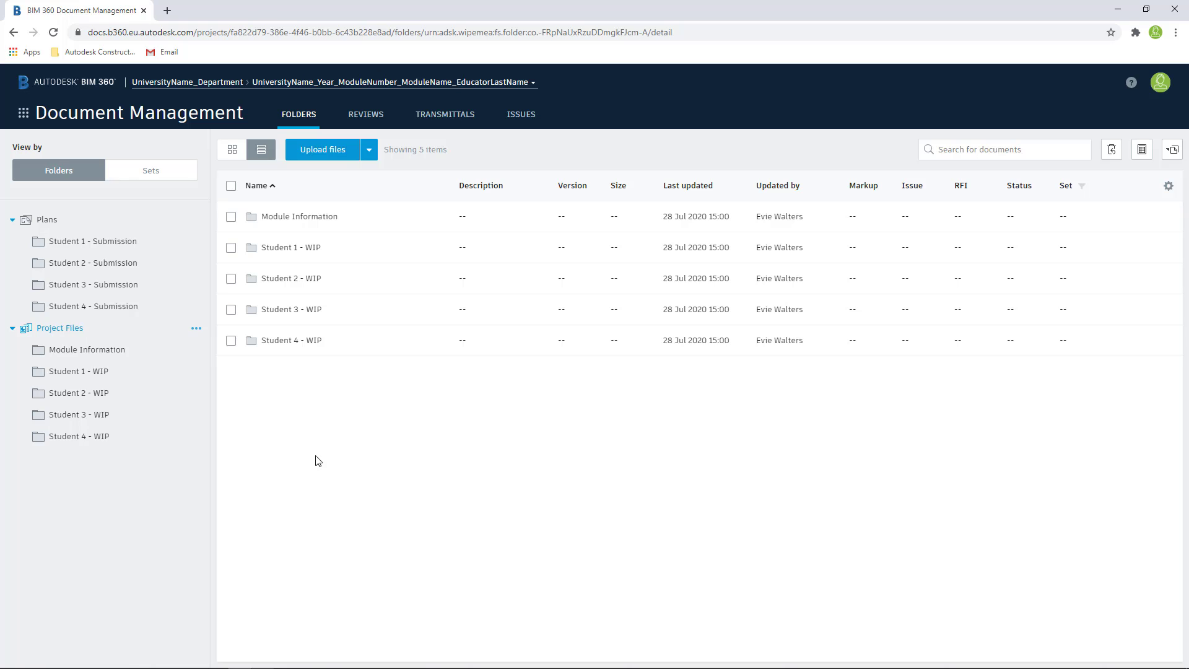
- Grant role SA View+Download permission on the Module Information folder under Project Files
{"action": "left_click", "coordinate": [197, 352]}
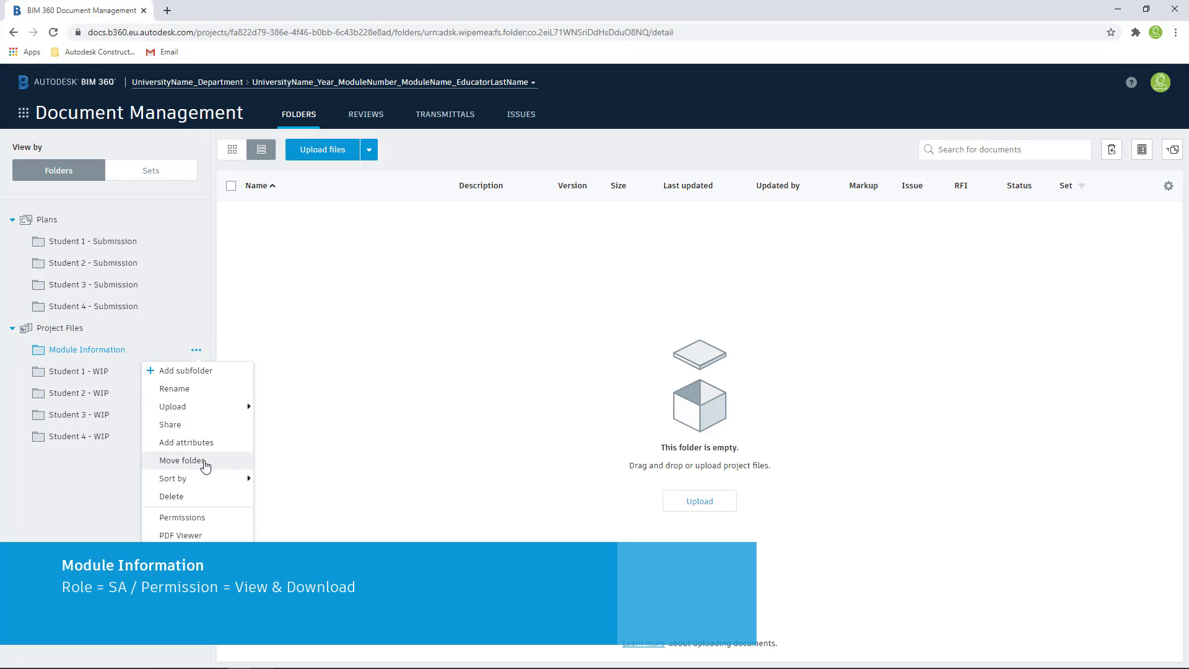
{"action": "left_click", "coordinate": [196, 518]}
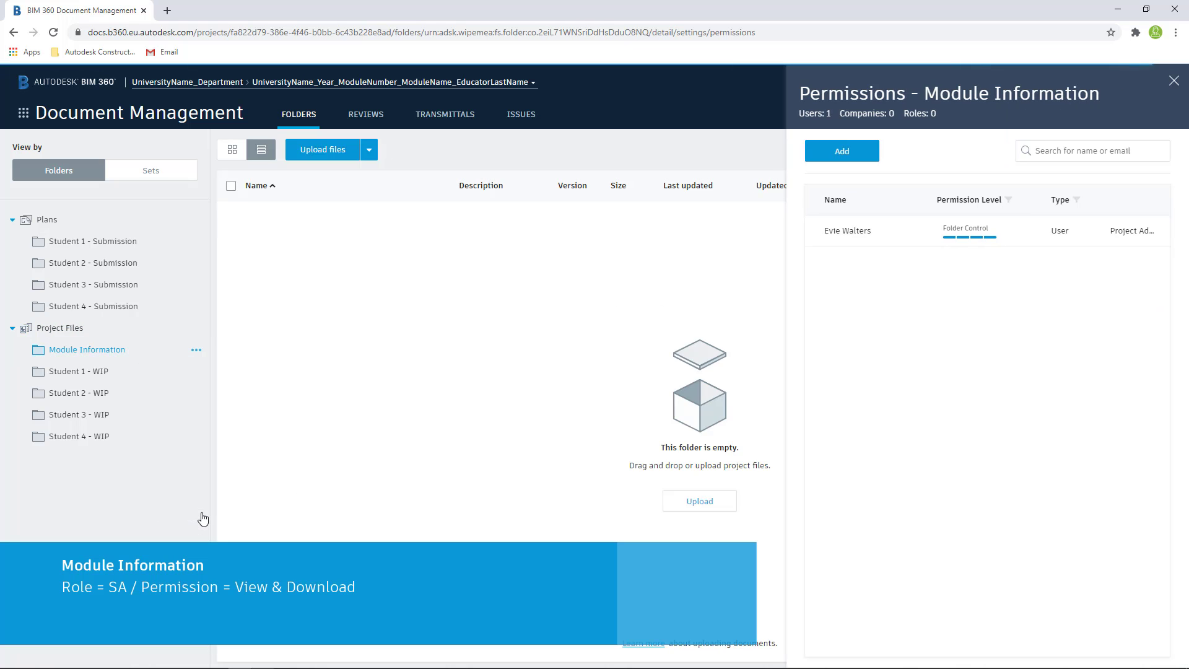
{"action": "left_click", "coordinate": [842, 151]}
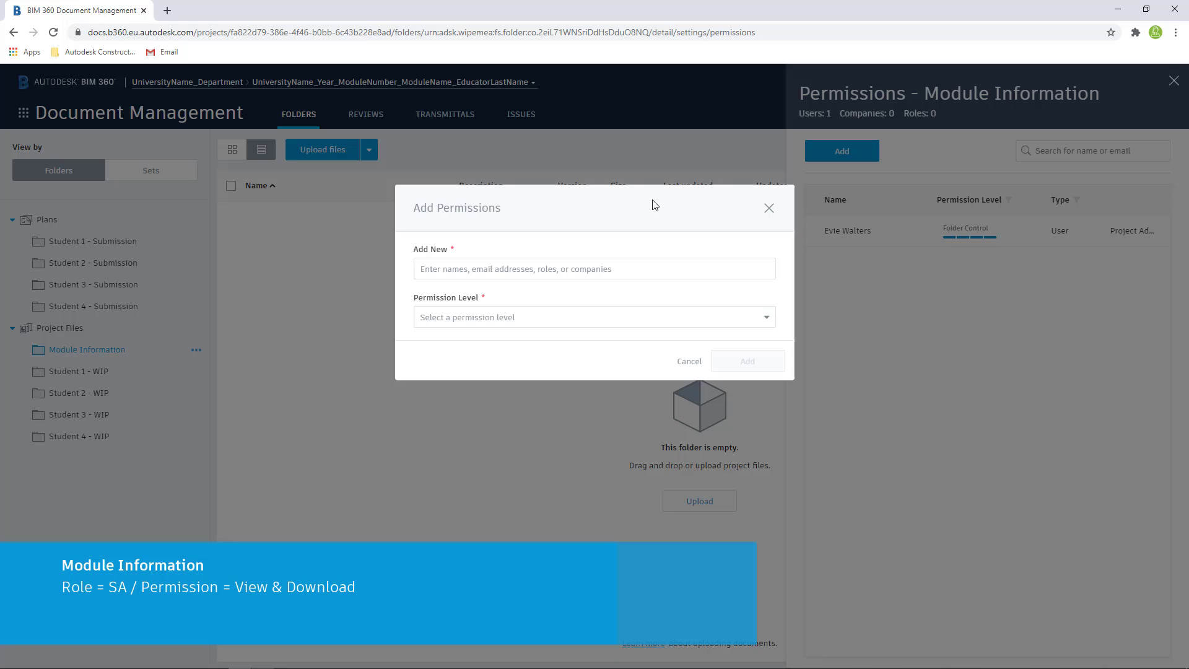
{"action": "left_click", "coordinate": [637, 266]}
{"action": "type", "text": "sa"}
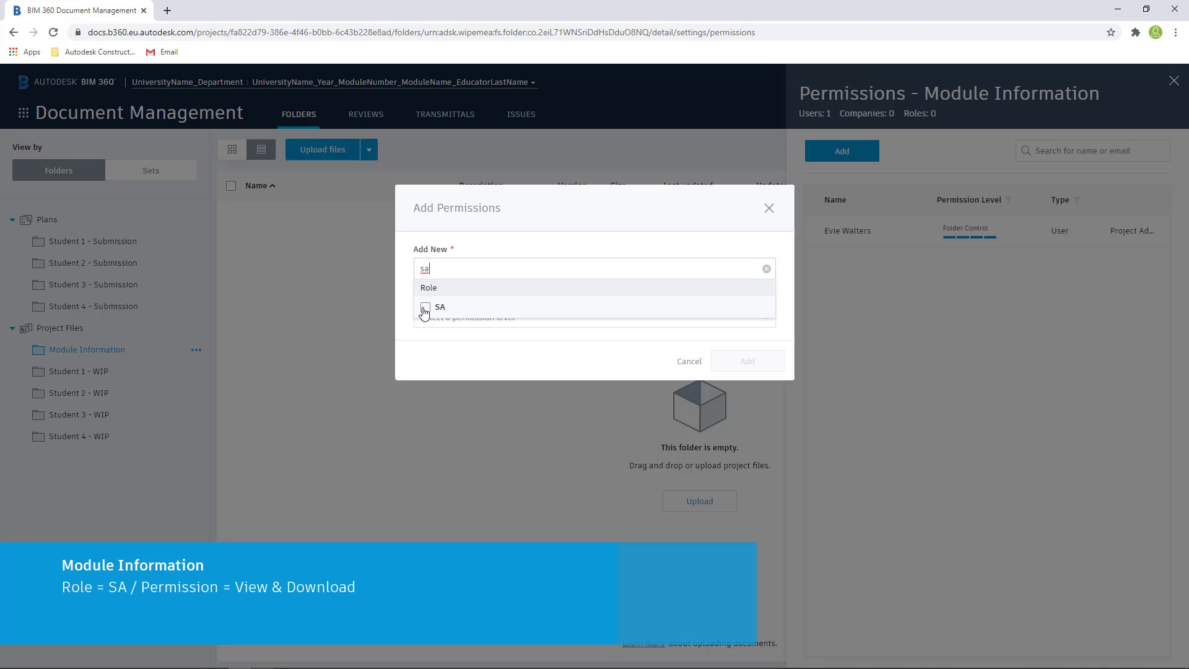
{"action": "left_click", "coordinate": [424, 309]}
{"action": "left_click", "coordinate": [515, 215]}
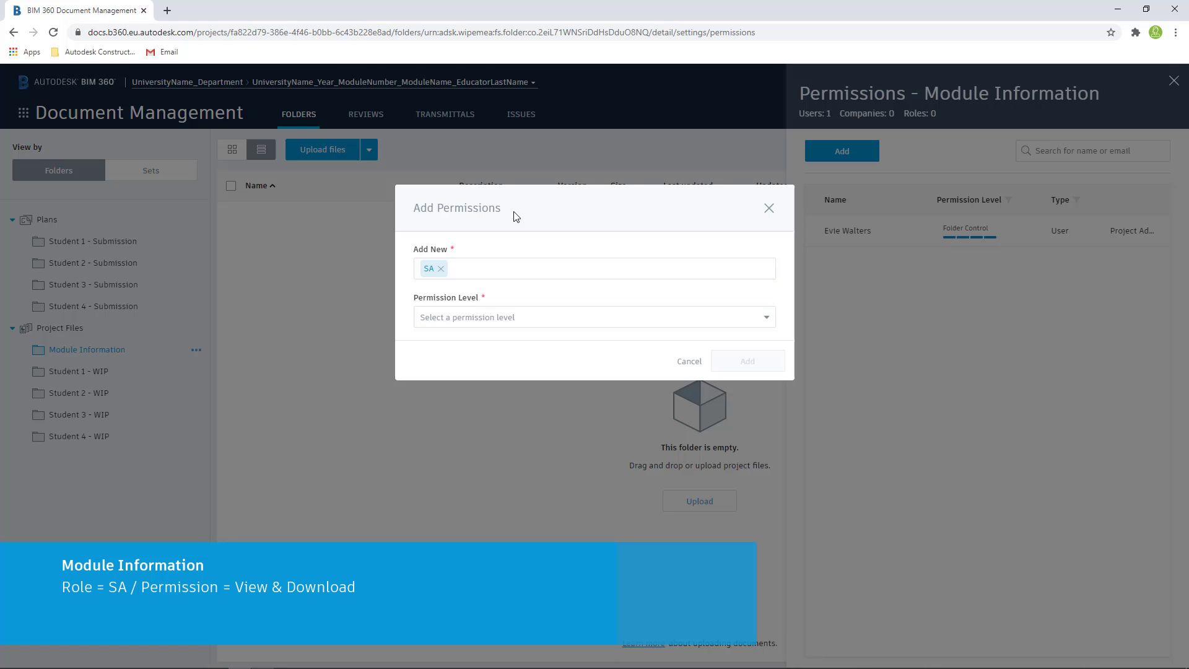
{"action": "left_click", "coordinate": [536, 319]}
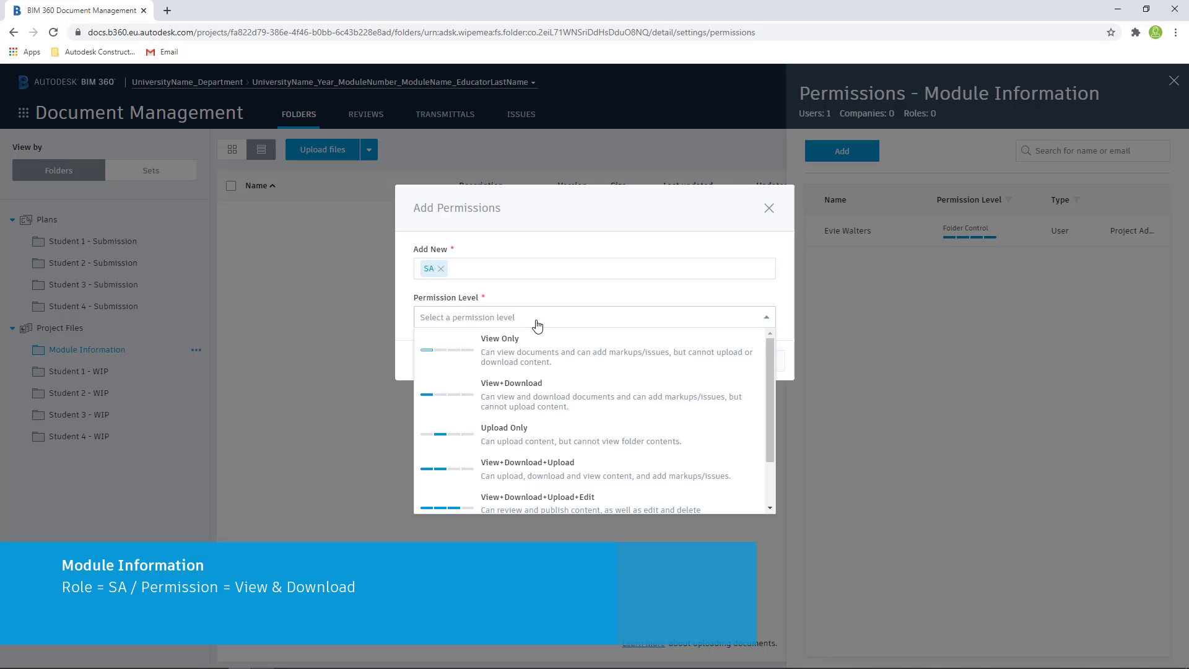
{"action": "left_click", "coordinate": [554, 405]}
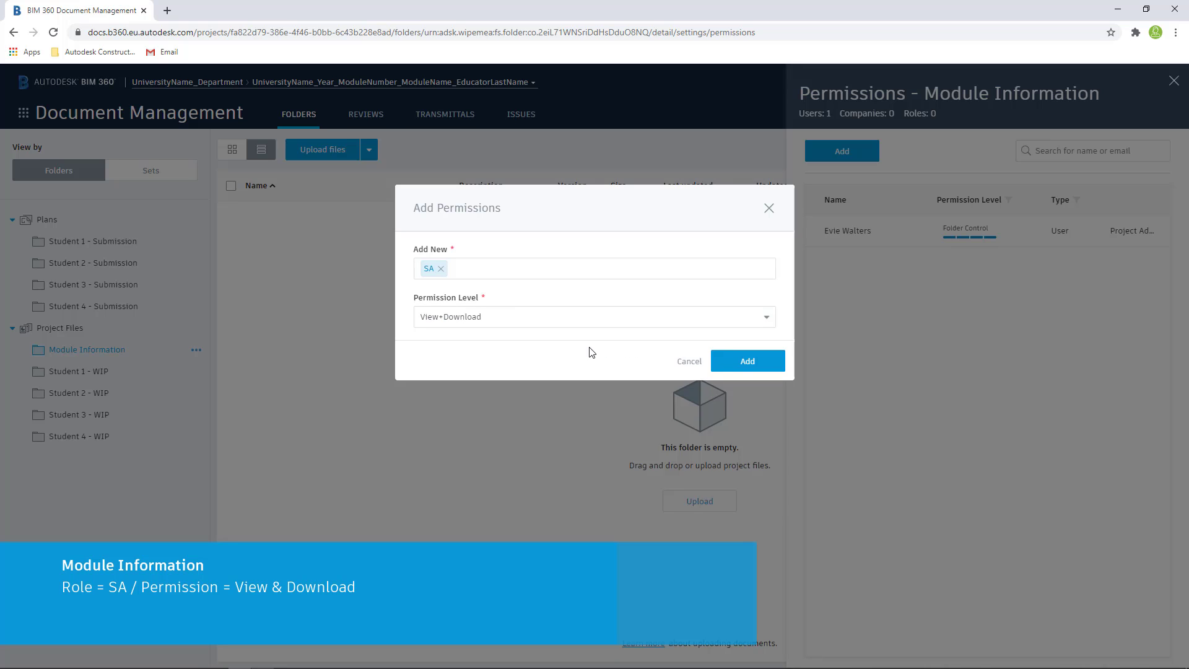
{"action": "left_click", "coordinate": [759, 363]}
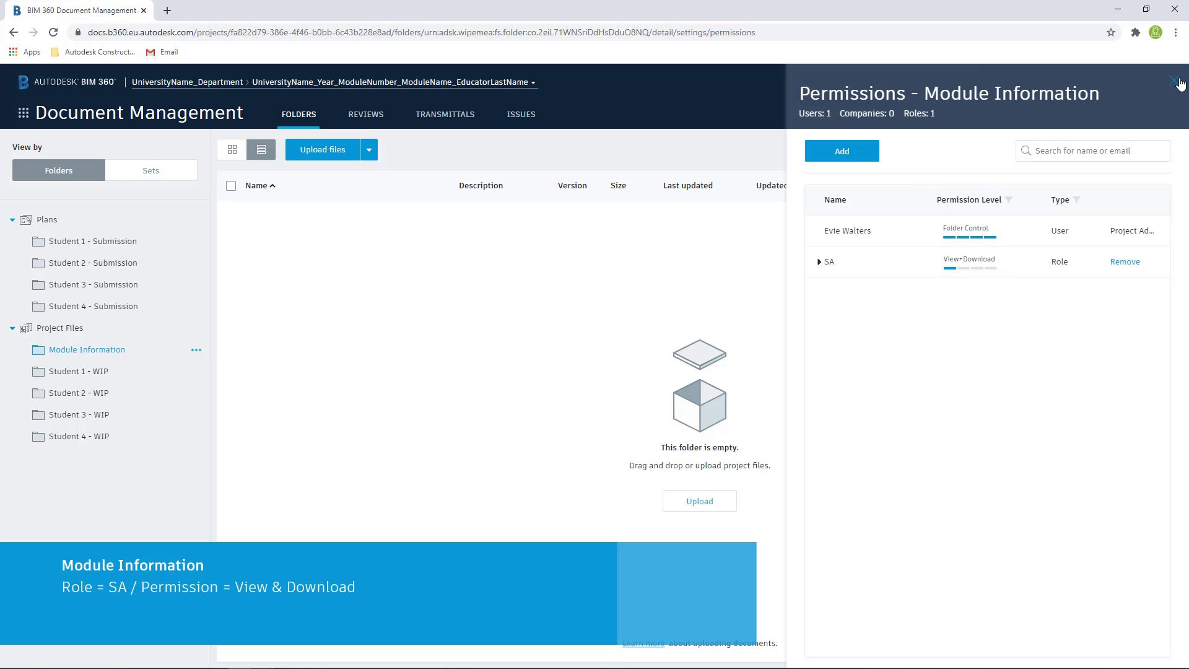
{"action": "left_click", "coordinate": [1173, 80]}
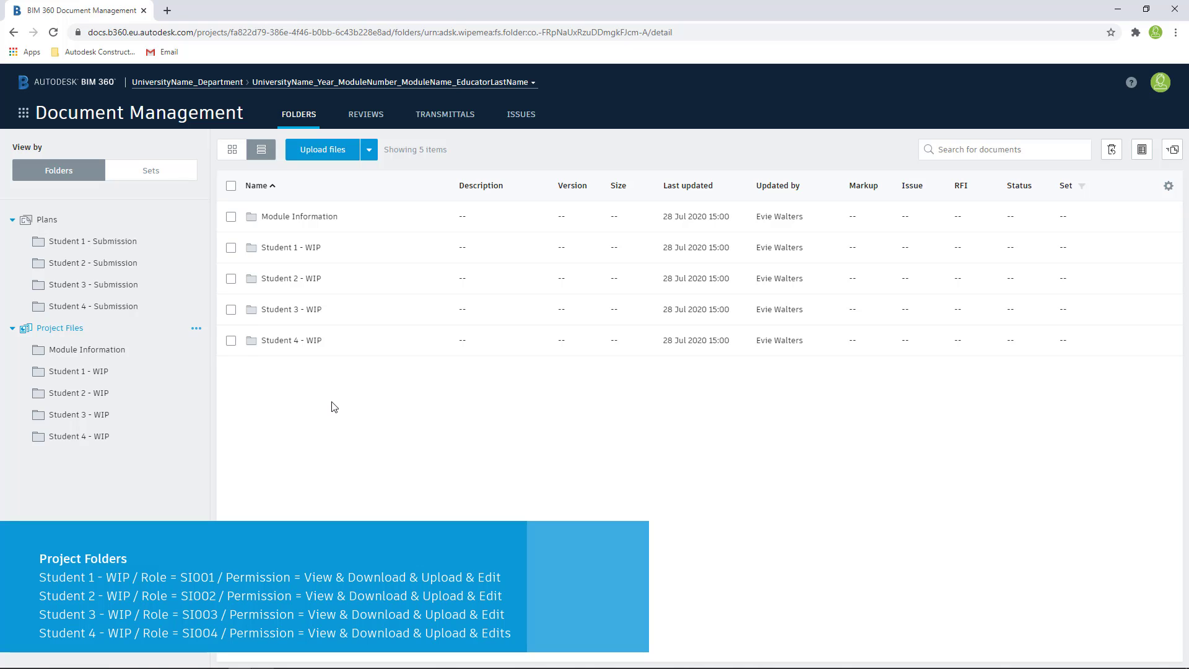
- Grant role SI001 View+Download+Upload+Edit permission on the Student 1 - WIP folder
{"action": "left_click", "coordinate": [198, 376]}
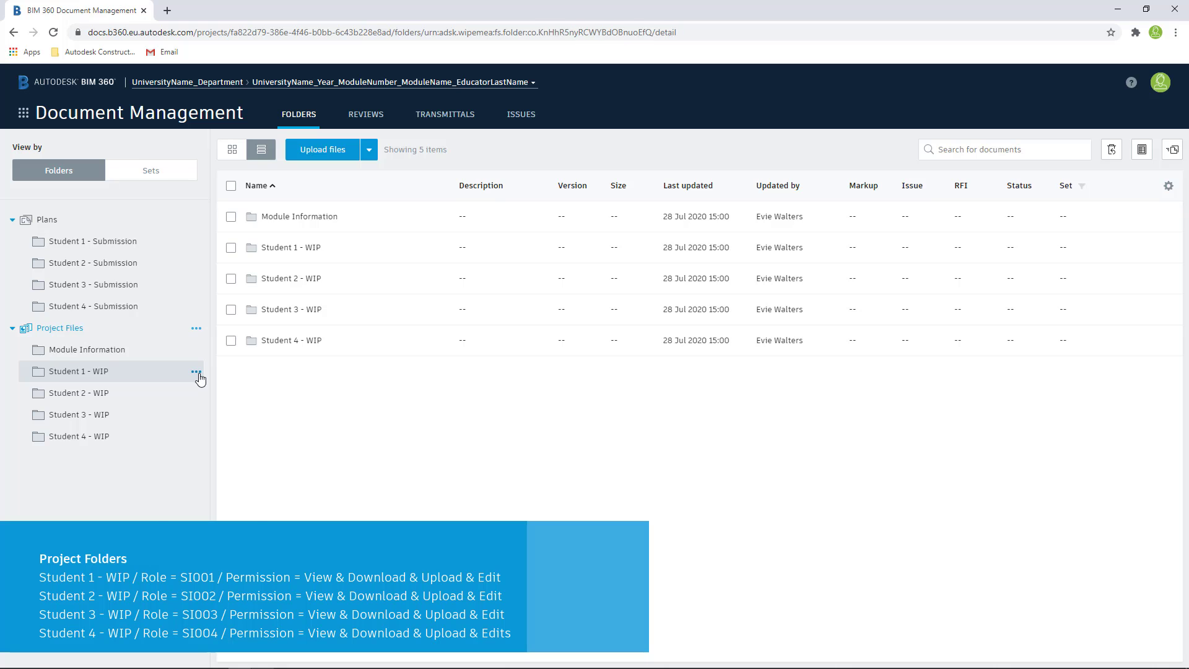
{"action": "left_click", "coordinate": [196, 372]}
{"action": "left_click", "coordinate": [198, 412]}
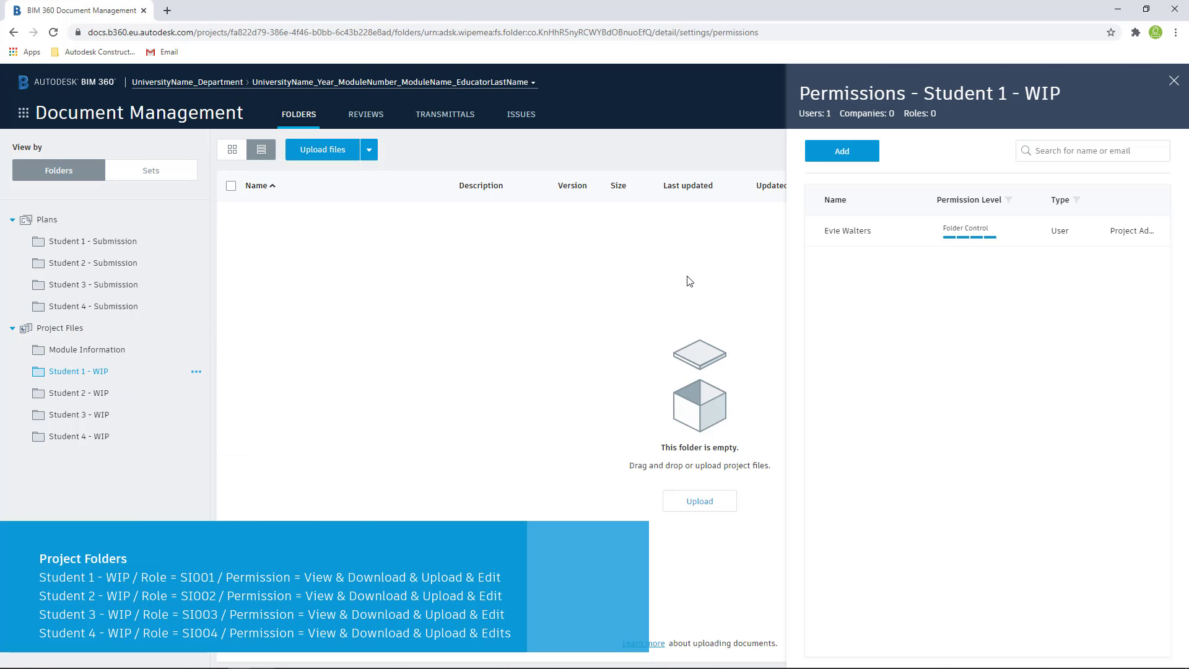
{"action": "left_click", "coordinate": [854, 153]}
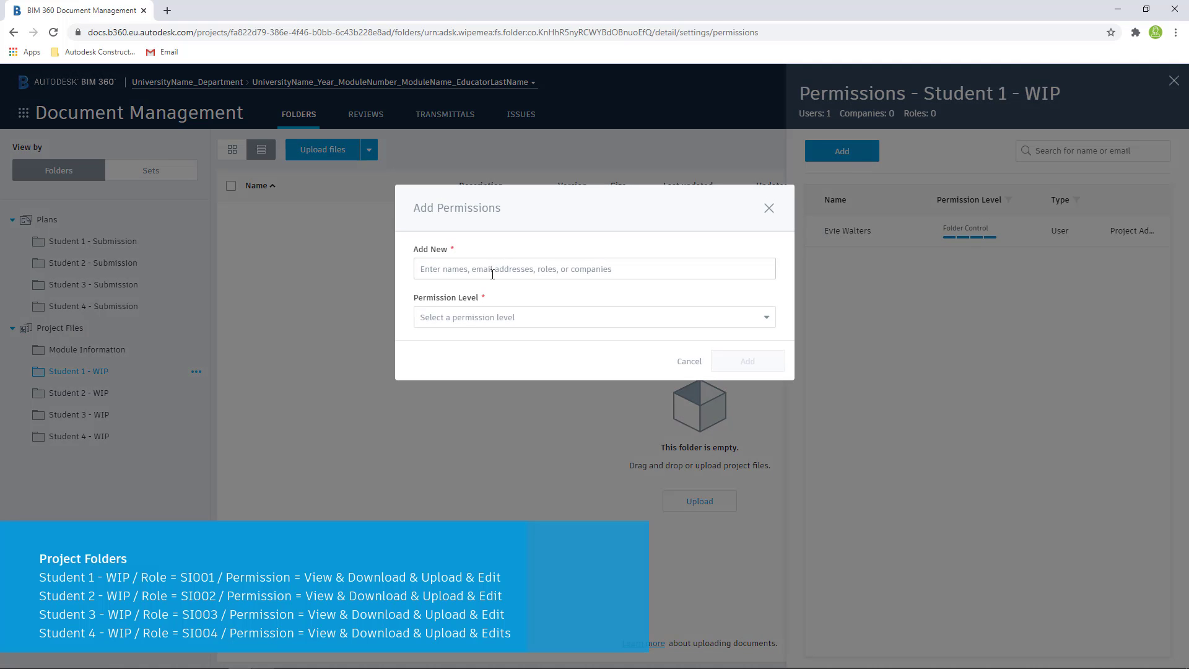
{"action": "type", "text": "si"}
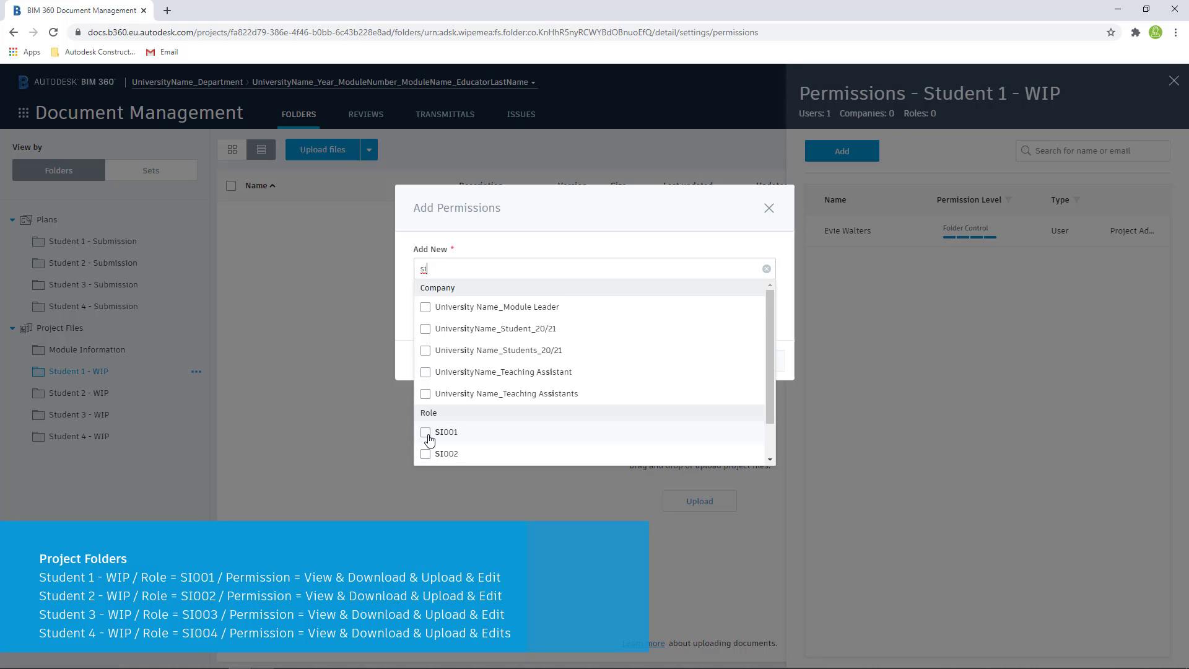
{"action": "left_click", "coordinate": [425, 433]}
{"action": "left_click", "coordinate": [550, 239]}
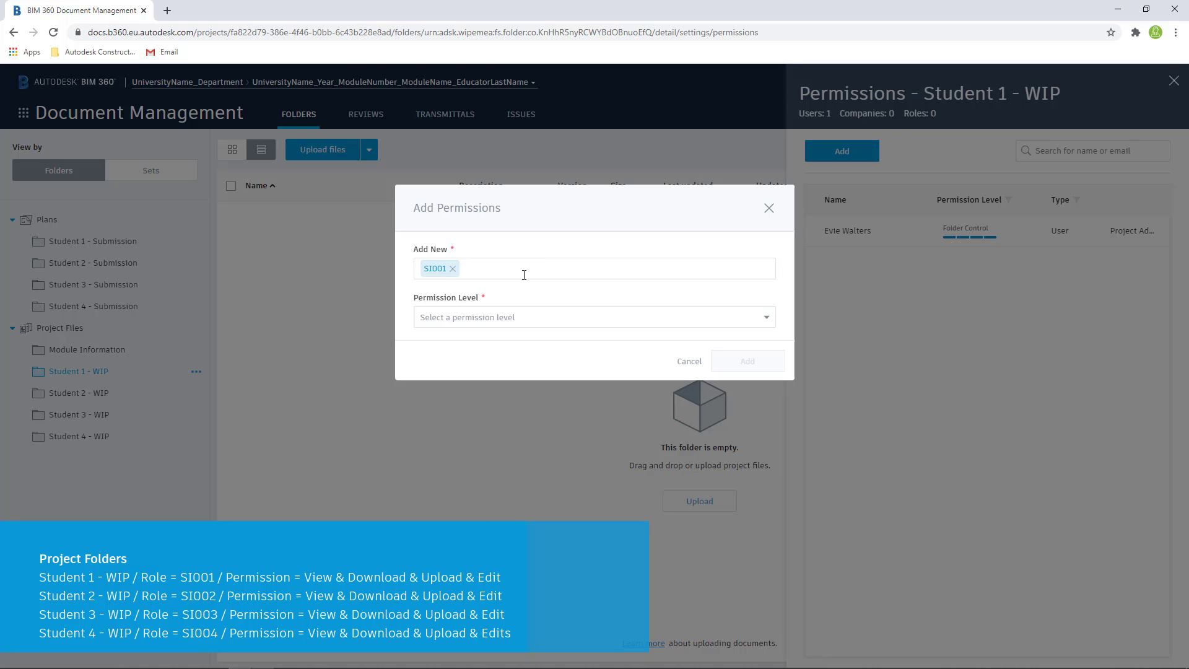
{"action": "left_click", "coordinate": [556, 319]}
{"action": "scroll", "coordinate": [545, 371], "scroll_direction": "down", "scroll_amount": 2}
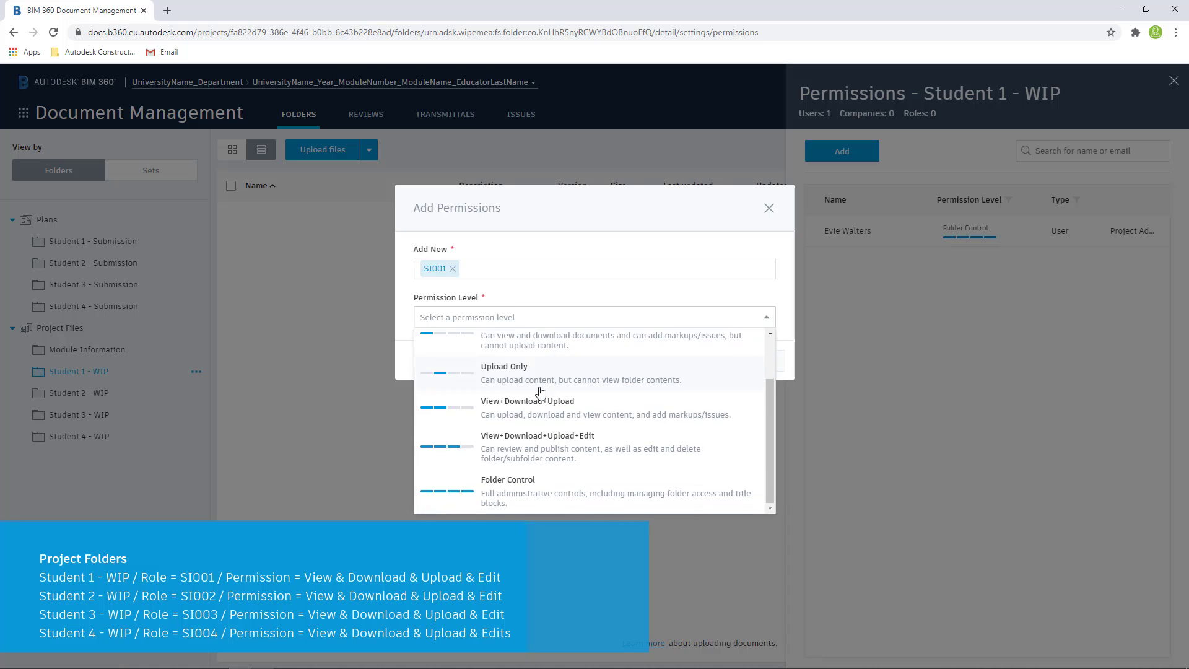
{"action": "left_click", "coordinate": [531, 446]}
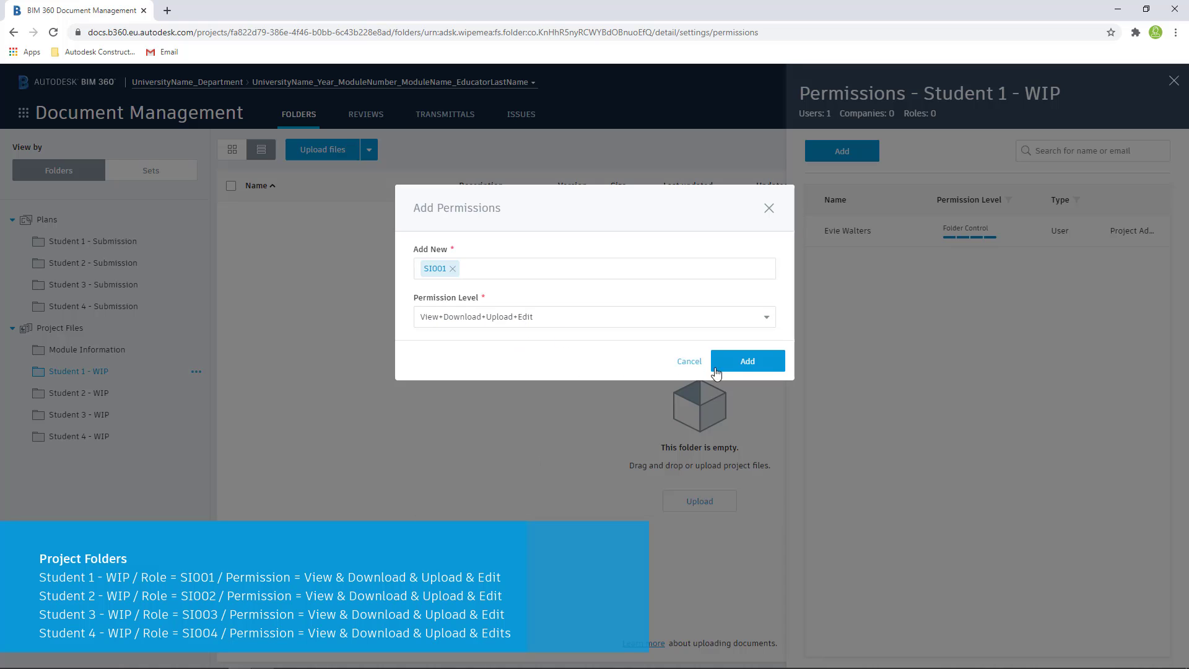
{"action": "left_click", "coordinate": [736, 363]}
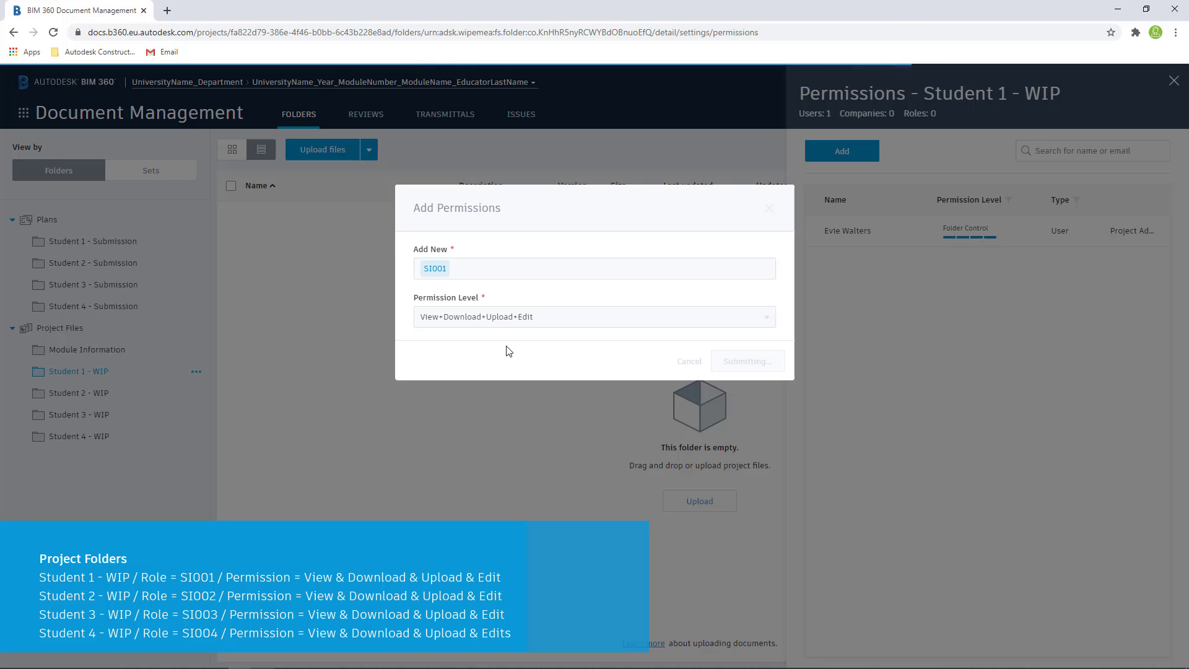